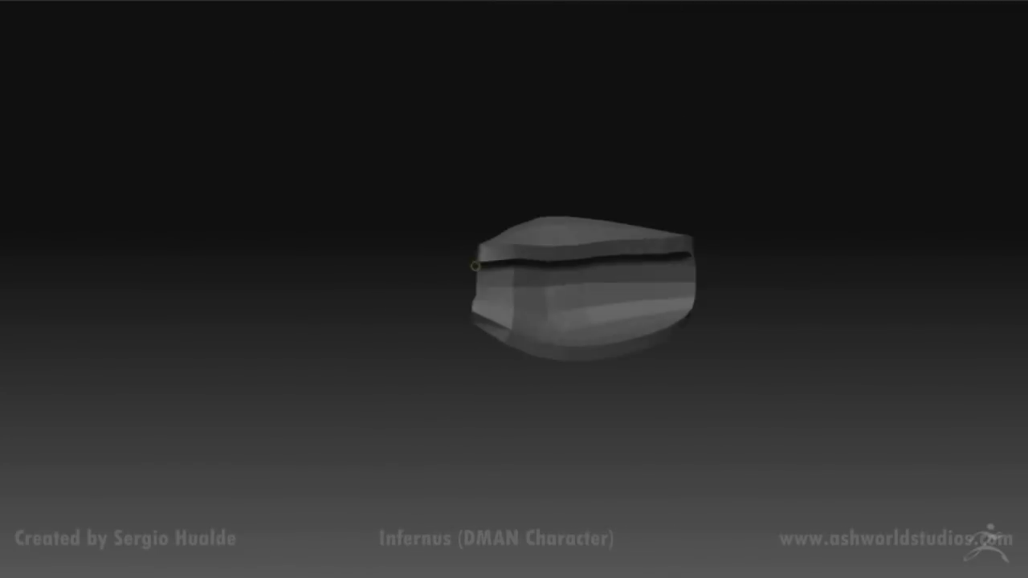
Orbit the canvas to view the blade-like armour piece from above.
mouse_move(475, 265)
mouse_down()
mouse_move(498, 353)
mouse_move(550, 341)
mouse_up()
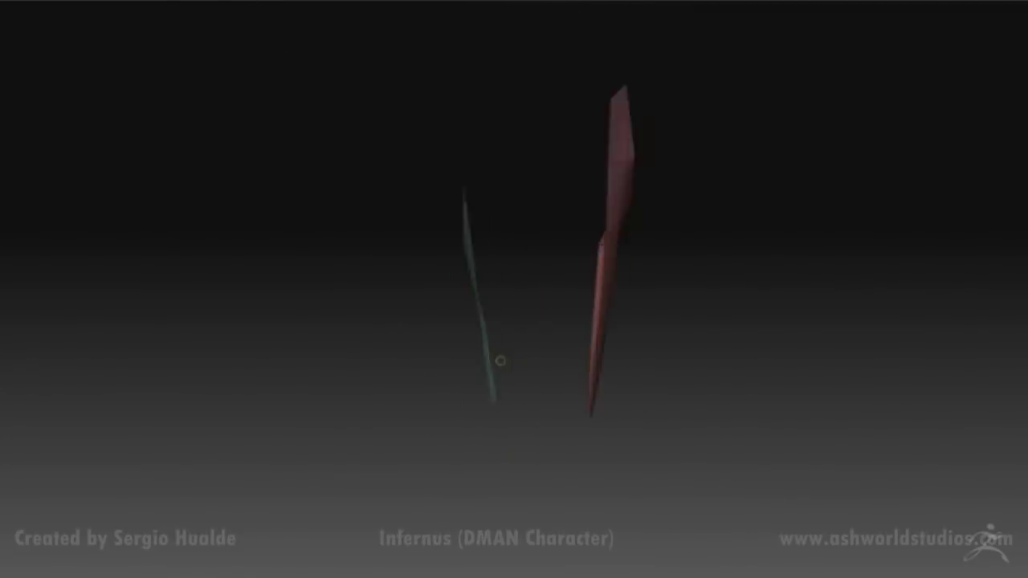